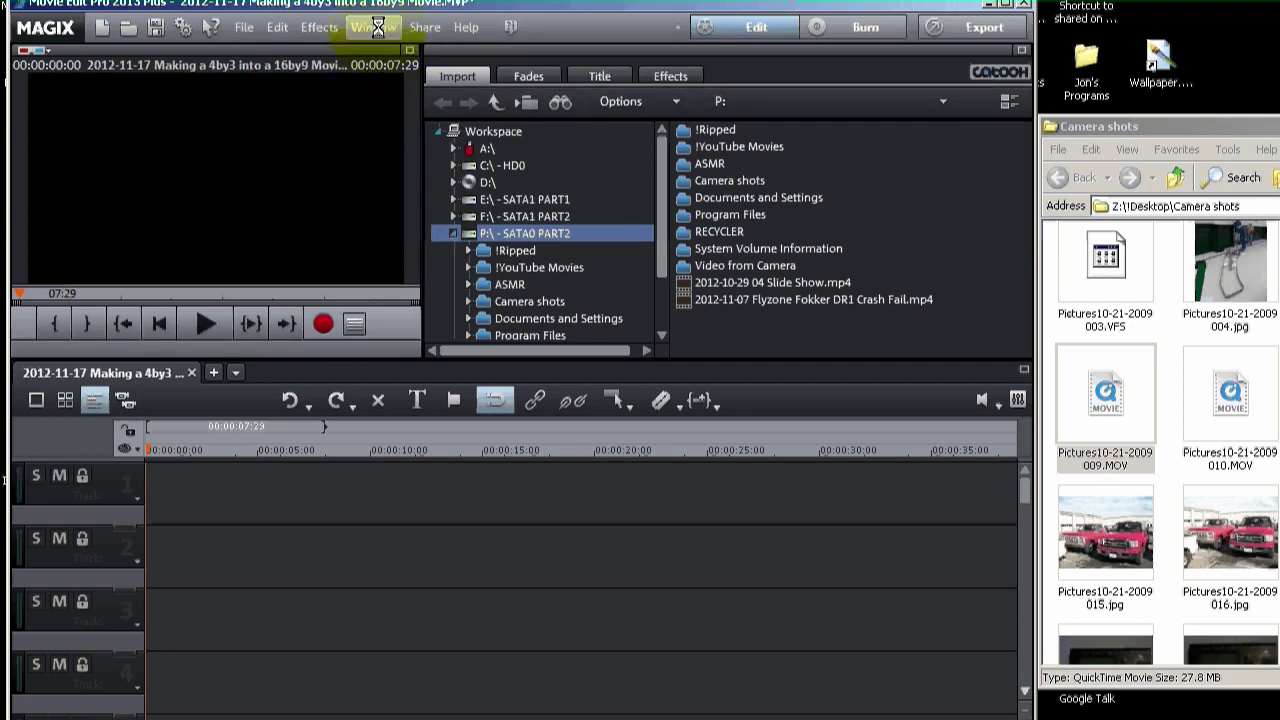
- Set the movie's video setting to NTSC HDV1 720p 16:9 (1280x720; 29.97fps)
{"action": "left_click", "coordinate": [240, 28]}
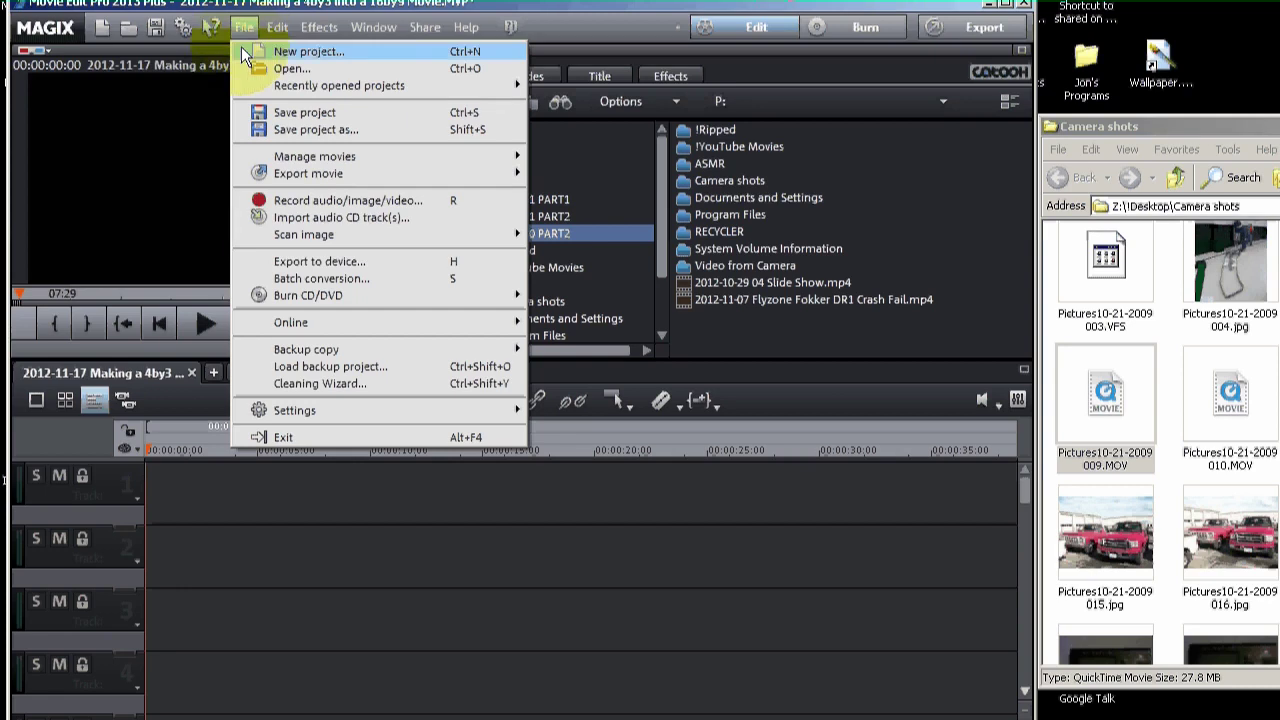
{"action": "mouse_move", "coordinate": [329, 412]}
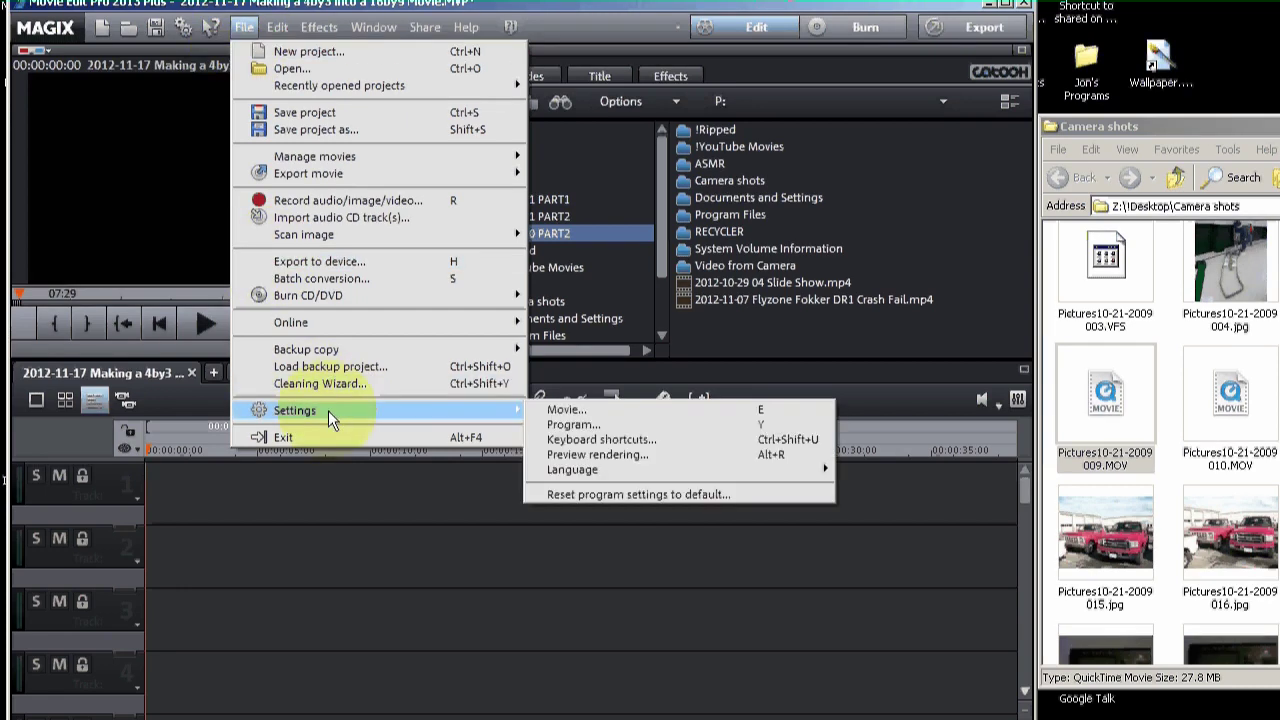
{"action": "left_click", "coordinate": [566, 411]}
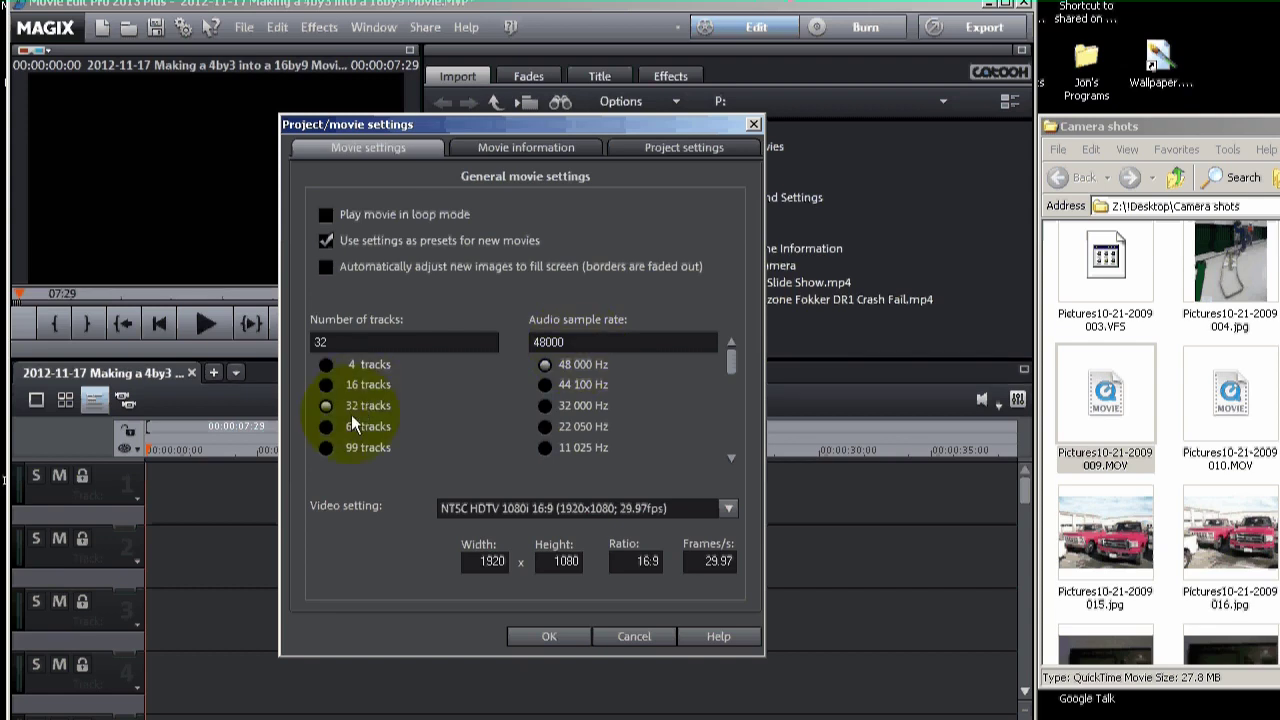
{"action": "left_click", "coordinate": [727, 509]}
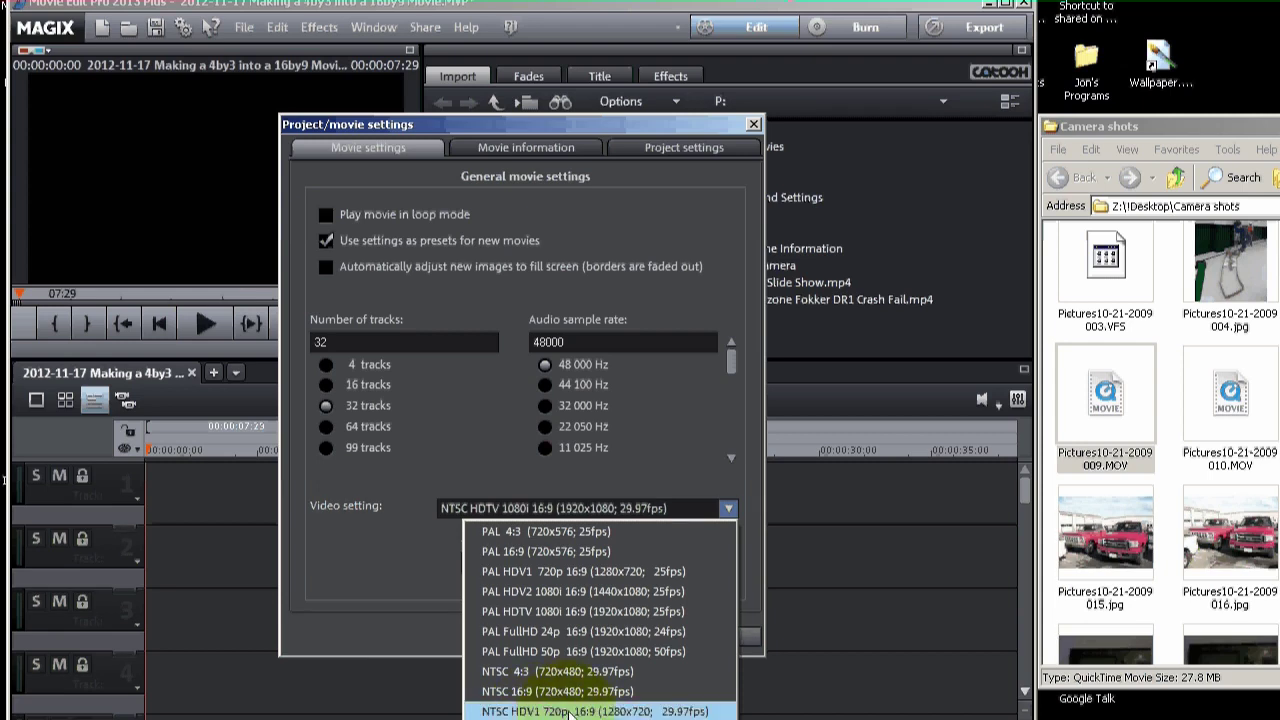
{"action": "left_click", "coordinate": [565, 711]}
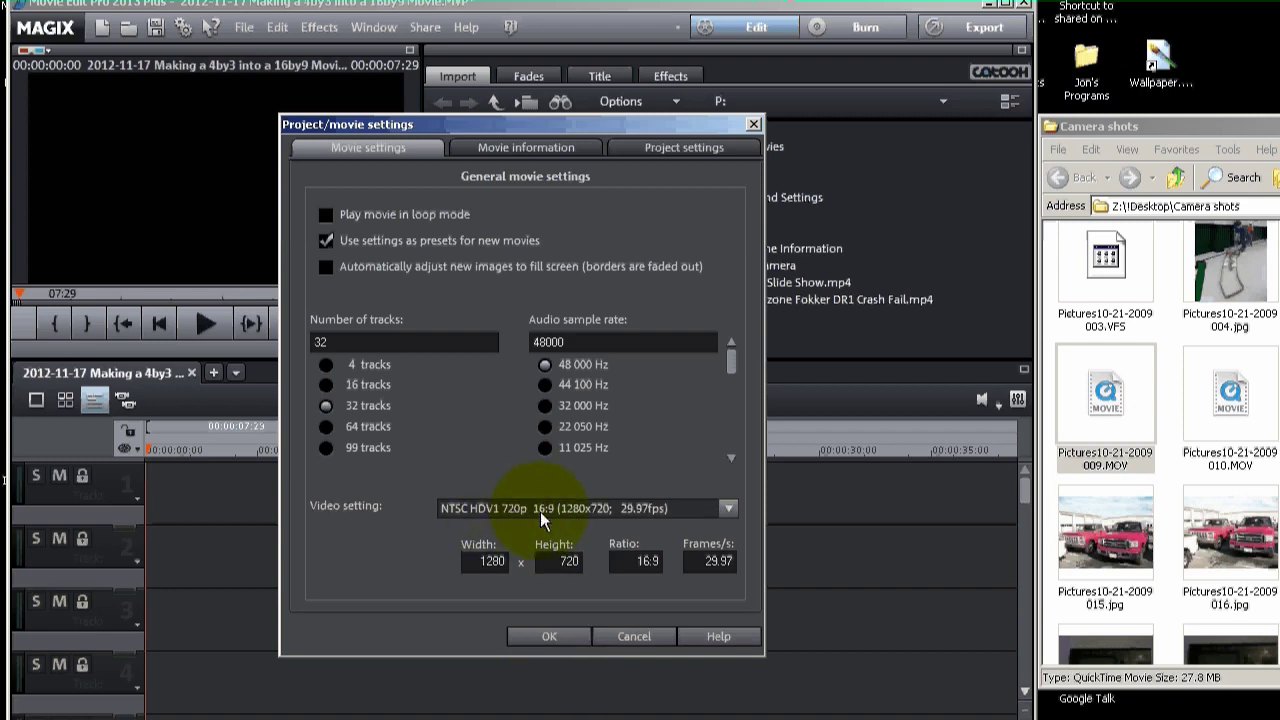
{"action": "left_click", "coordinate": [549, 637]}
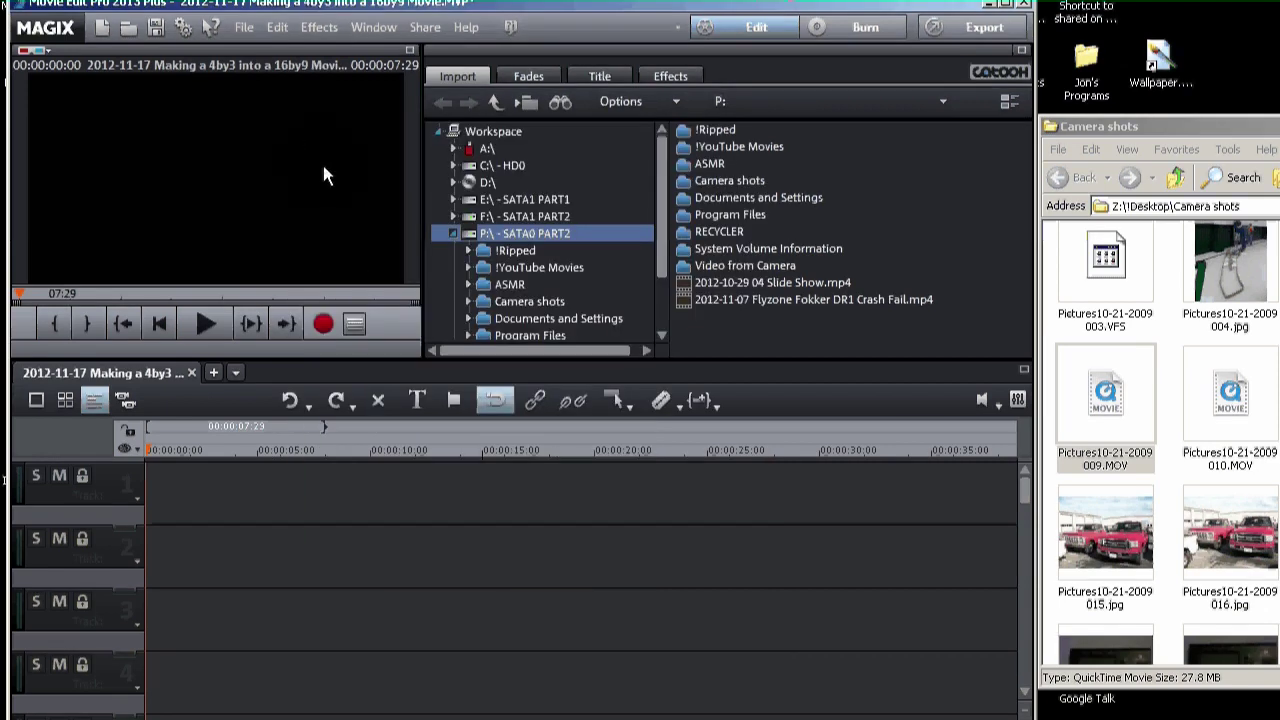
- Place Pictures10-21-2009 009.MOV from the Camera shots folder at the start of track 1 without adjusting the movie settings to it
{"action": "left_click", "coordinate": [1105, 395]}
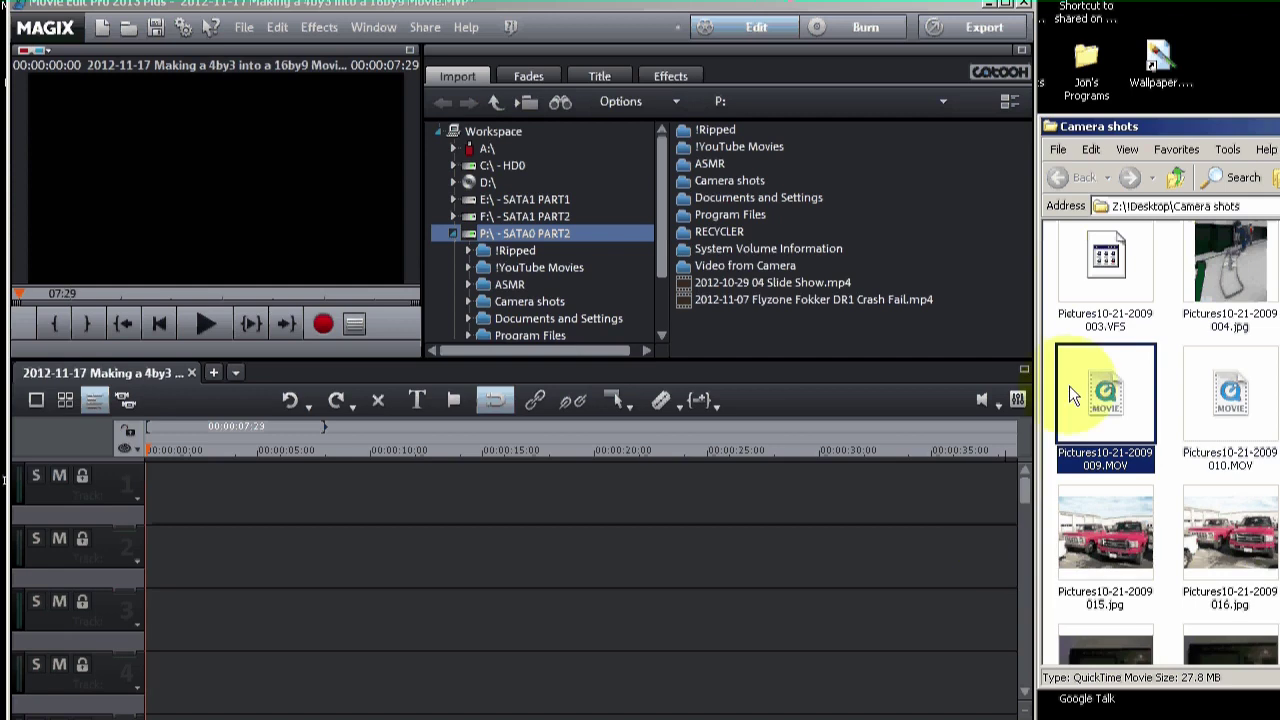
{"action": "left_click", "coordinate": [1106, 394]}
{"action": "left_click_drag", "start_coordinate": [1106, 394], "coordinate": [280, 491]}
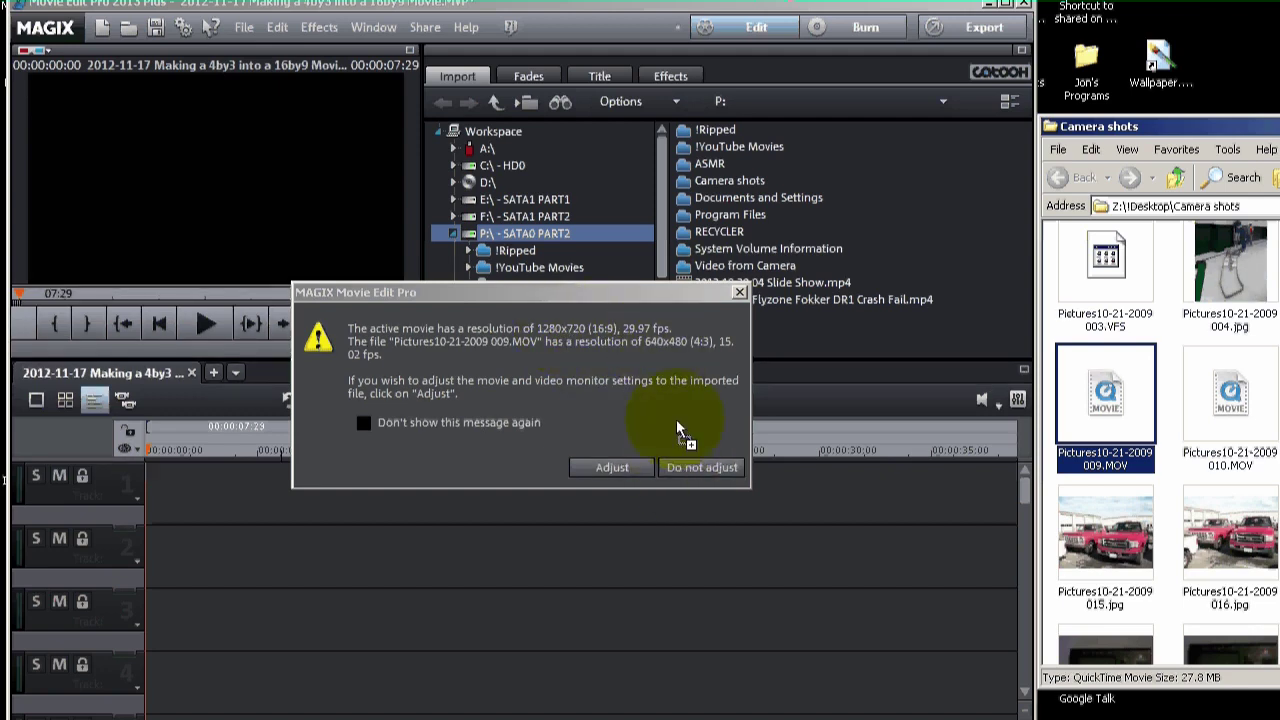
{"action": "left_click", "coordinate": [688, 470]}
{"action": "left_click_drag", "start_coordinate": [690, 485], "coordinate": [519, 480]}
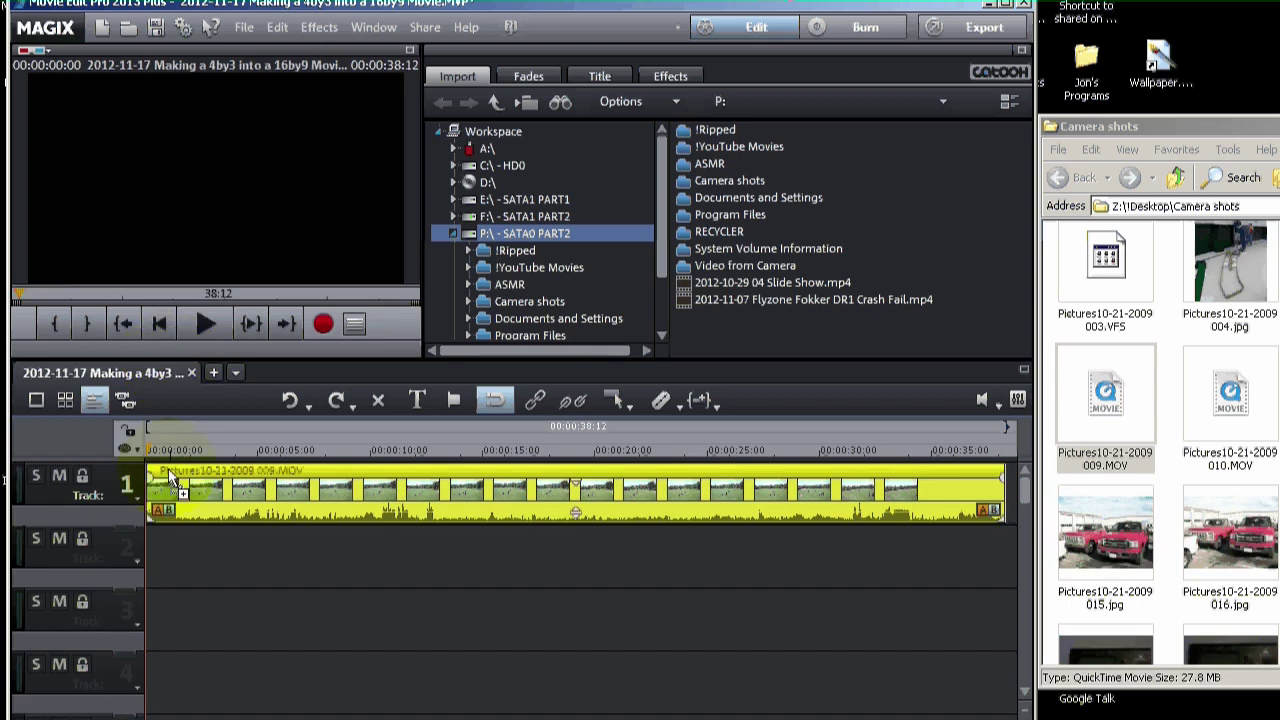
{"action": "left_click", "coordinate": [133, 442]}
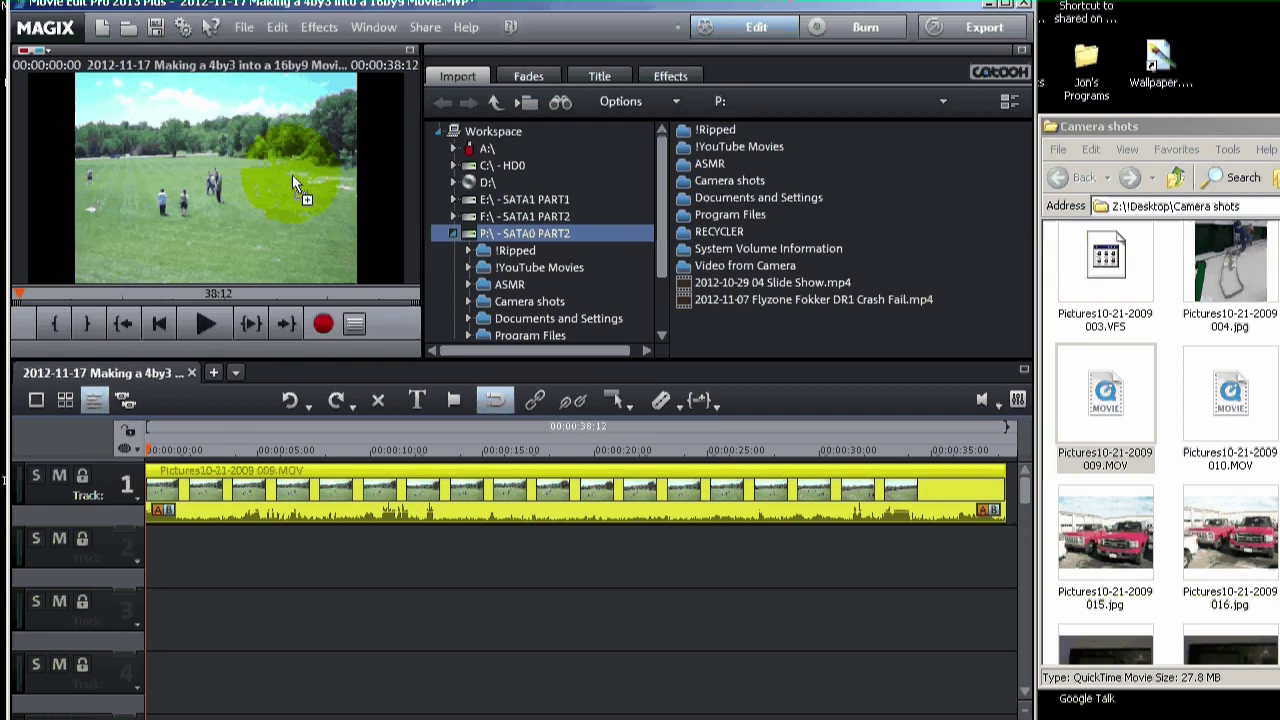
- Open the Camera/zoom movement effect for the clip
{"action": "left_click", "coordinate": [659, 78]}
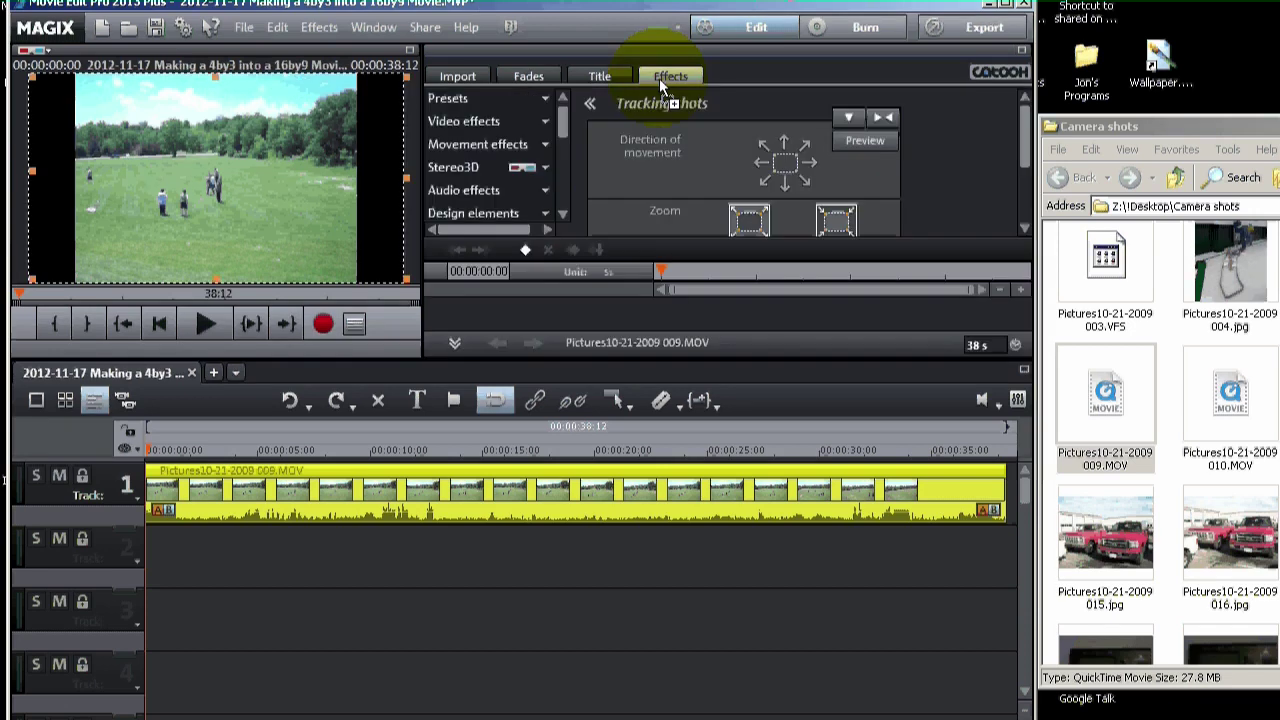
{"action": "left_click", "coordinate": [545, 144]}
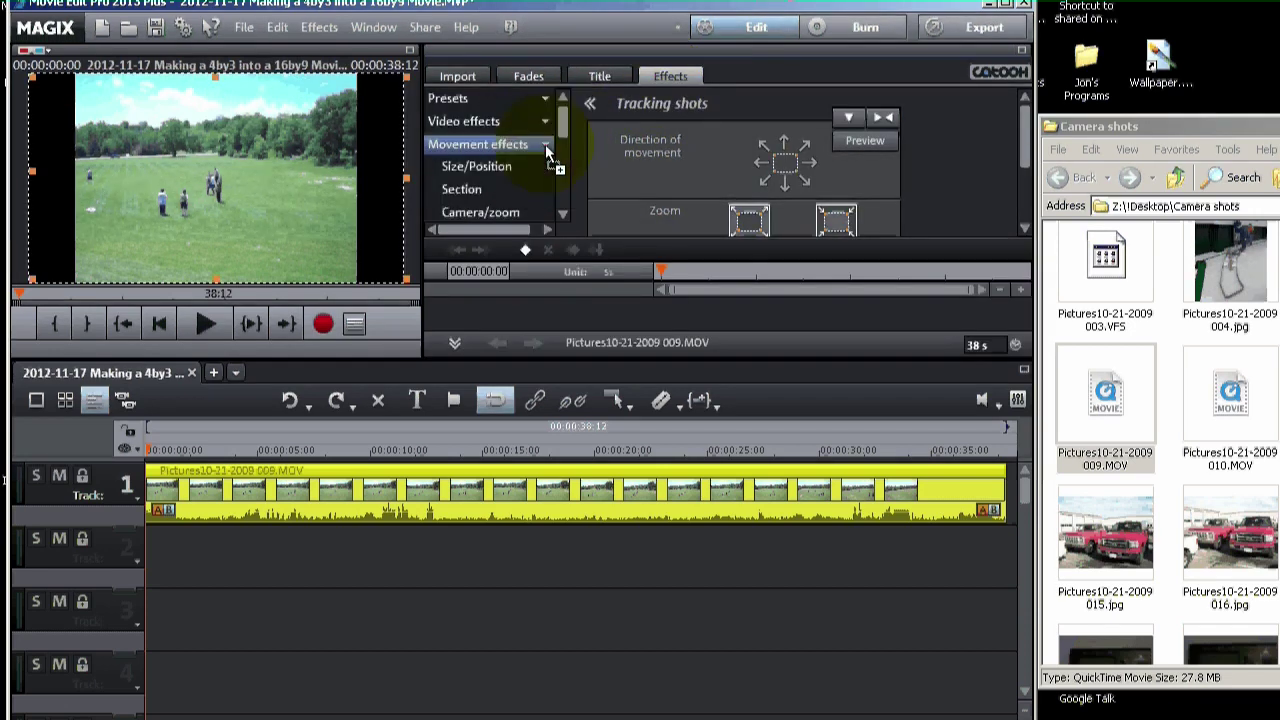
{"action": "left_click_drag", "start_coordinate": [562, 124], "coordinate": [562, 142]}
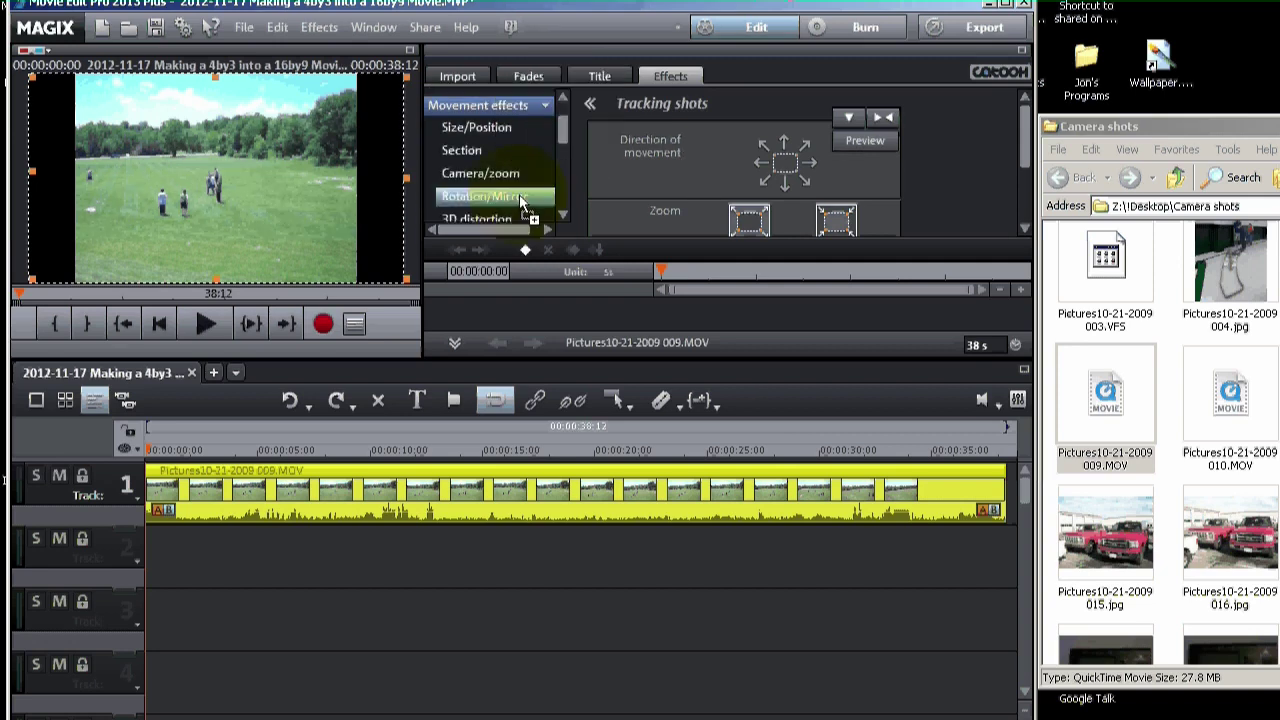
{"action": "left_click", "coordinate": [491, 172]}
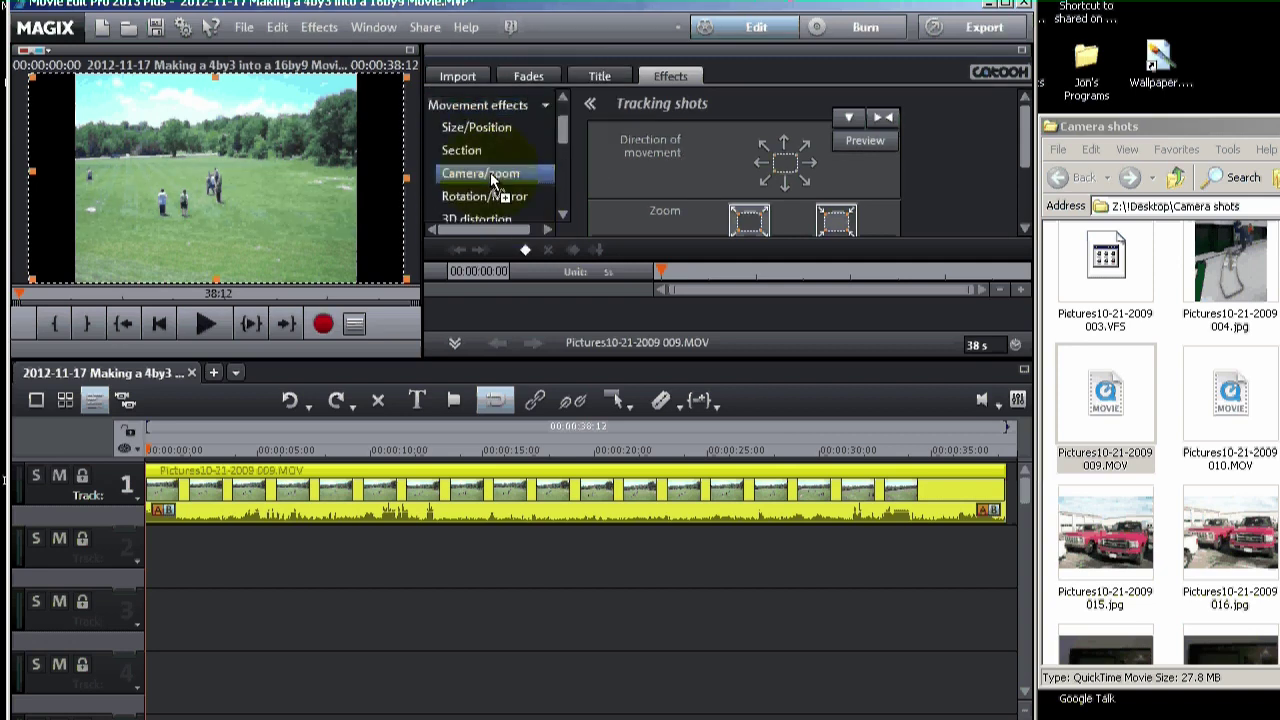
{"action": "left_click", "coordinate": [1026, 159]}
{"action": "left_click_drag", "start_coordinate": [1026, 159], "coordinate": [1007, 121]}
- Fit the camera zoom frame within the 4:3 picture's width to exclude the black side bars, and preview the playback
{"action": "left_click_drag", "start_coordinate": [412, 288], "coordinate": [316, 247]}
{"action": "left_click_drag", "start_coordinate": [150, 119], "coordinate": [196, 142]}
{"action": "left_click_drag", "start_coordinate": [362, 257], "coordinate": [270, 167]}
{"action": "left_click", "coordinate": [213, 318]}
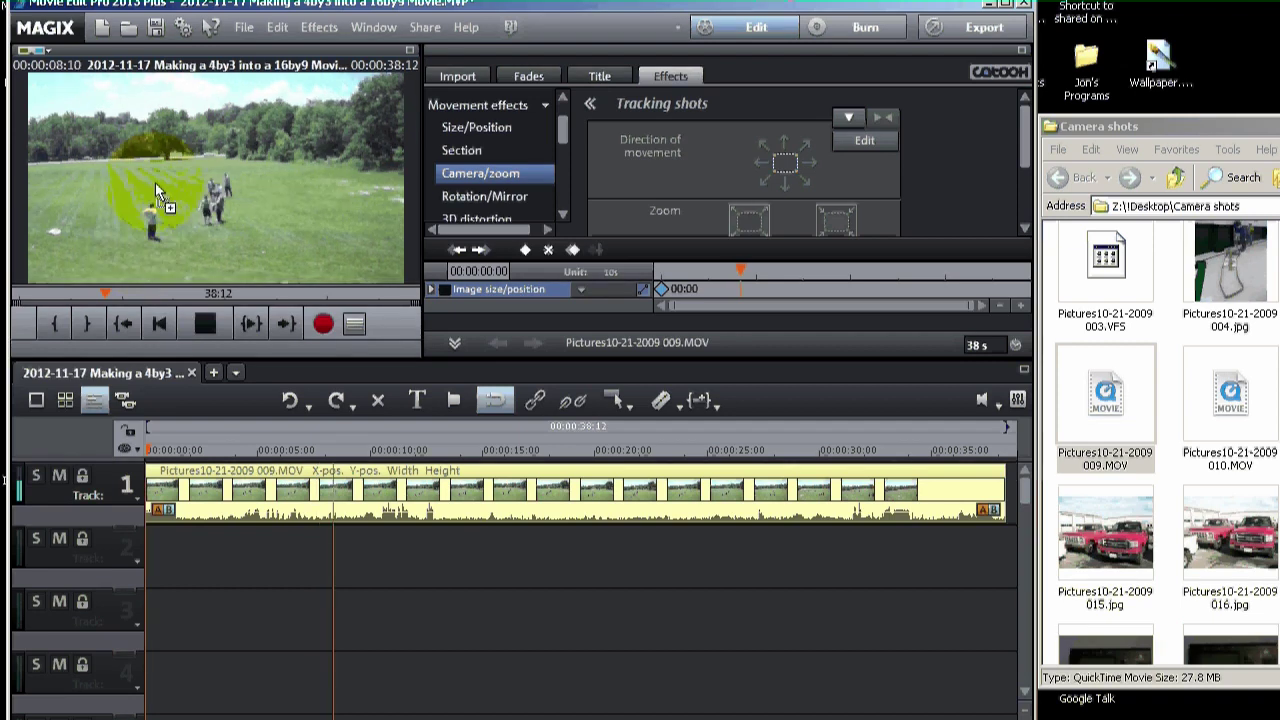
{"action": "left_click", "coordinate": [204, 324]}
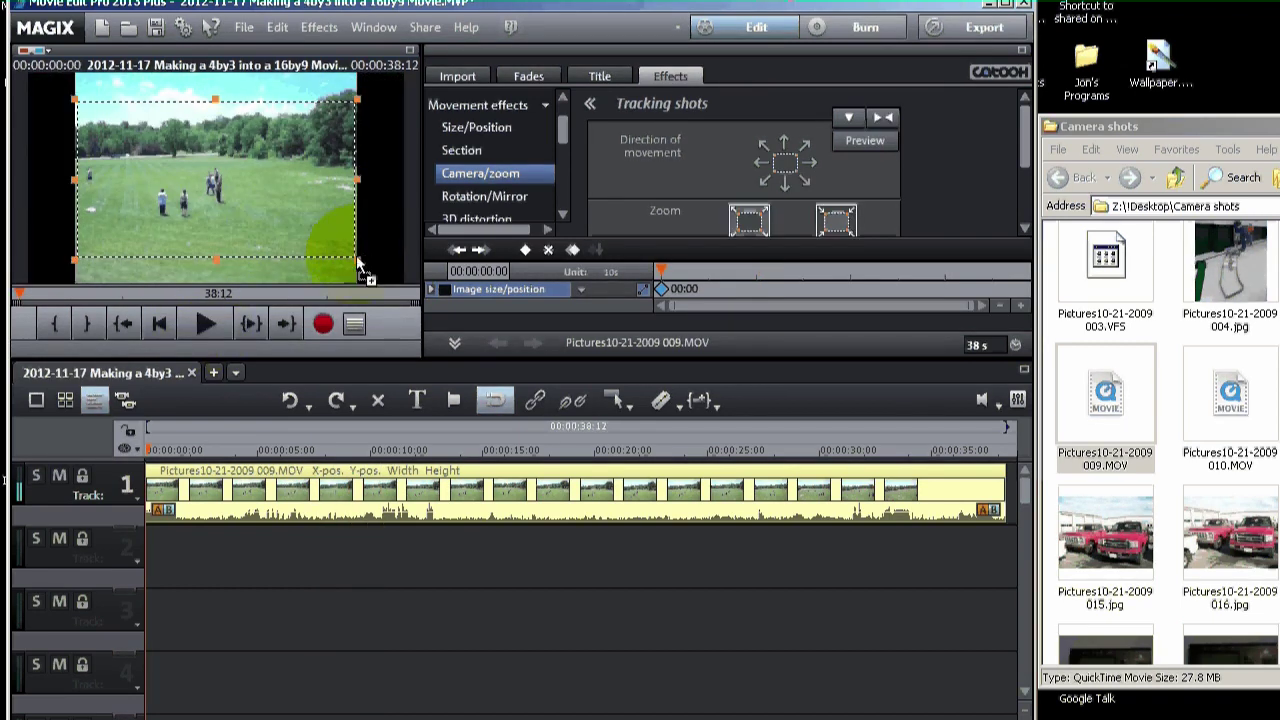
- Shrink the zoom frame further around the people on the field, shift it slightly down, and preview the playback
{"action": "left_click_drag", "start_coordinate": [358, 265], "coordinate": [272, 217]}
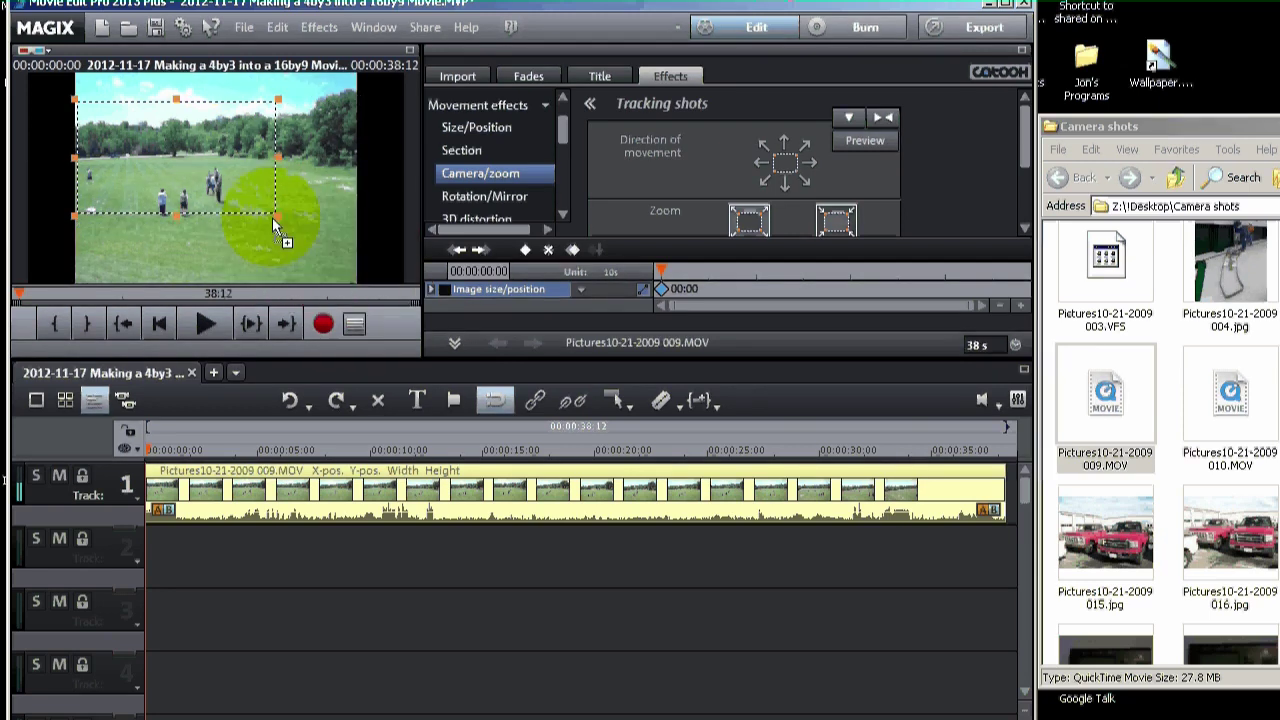
{"action": "left_click_drag", "start_coordinate": [205, 120], "coordinate": [202, 143]}
{"action": "left_click", "coordinate": [196, 318]}
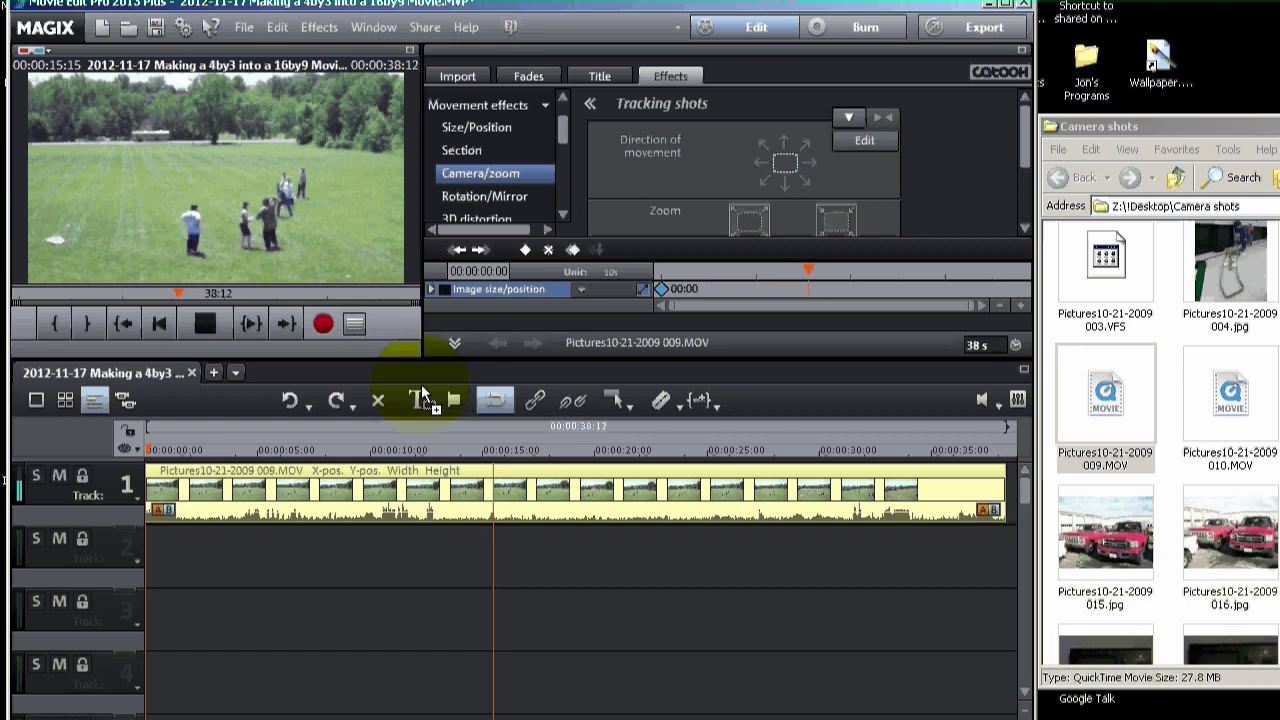
{"action": "left_click", "coordinate": [207, 321]}
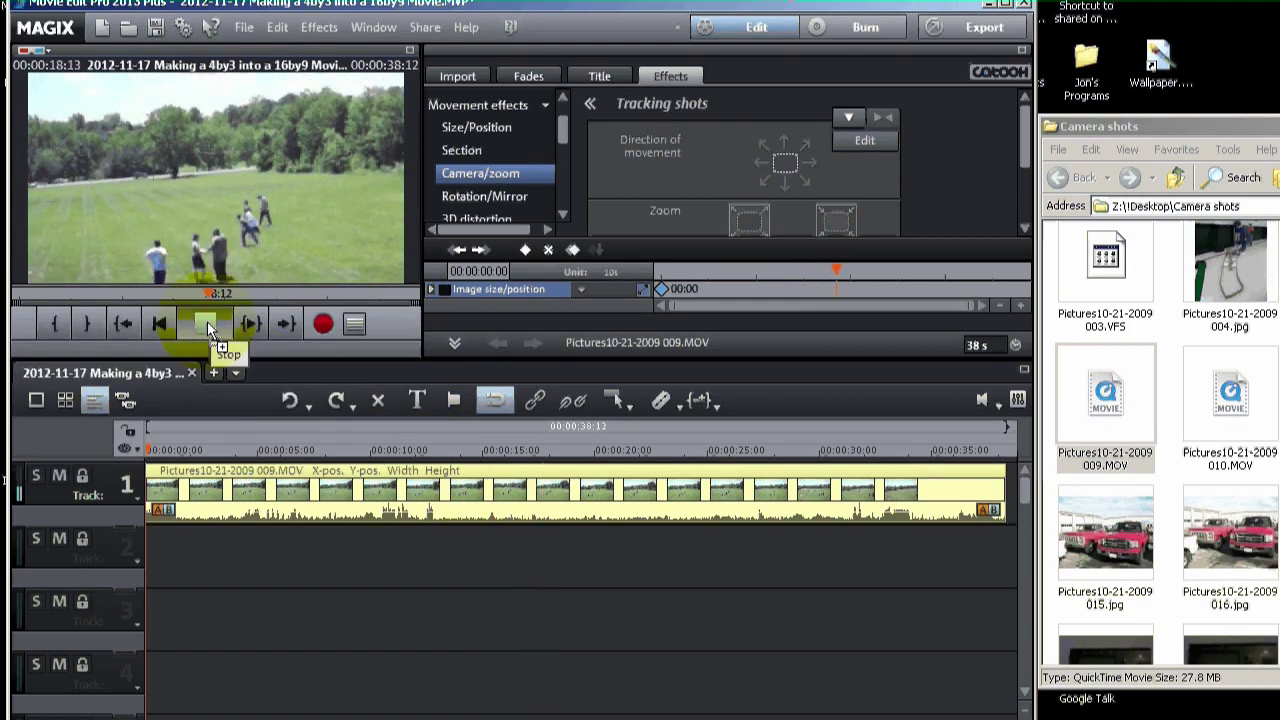
- Open the MPEG-4 export settings for the movie and choose Standard (2D) for Stereo 3D
{"action": "left_click", "coordinate": [243, 28]}
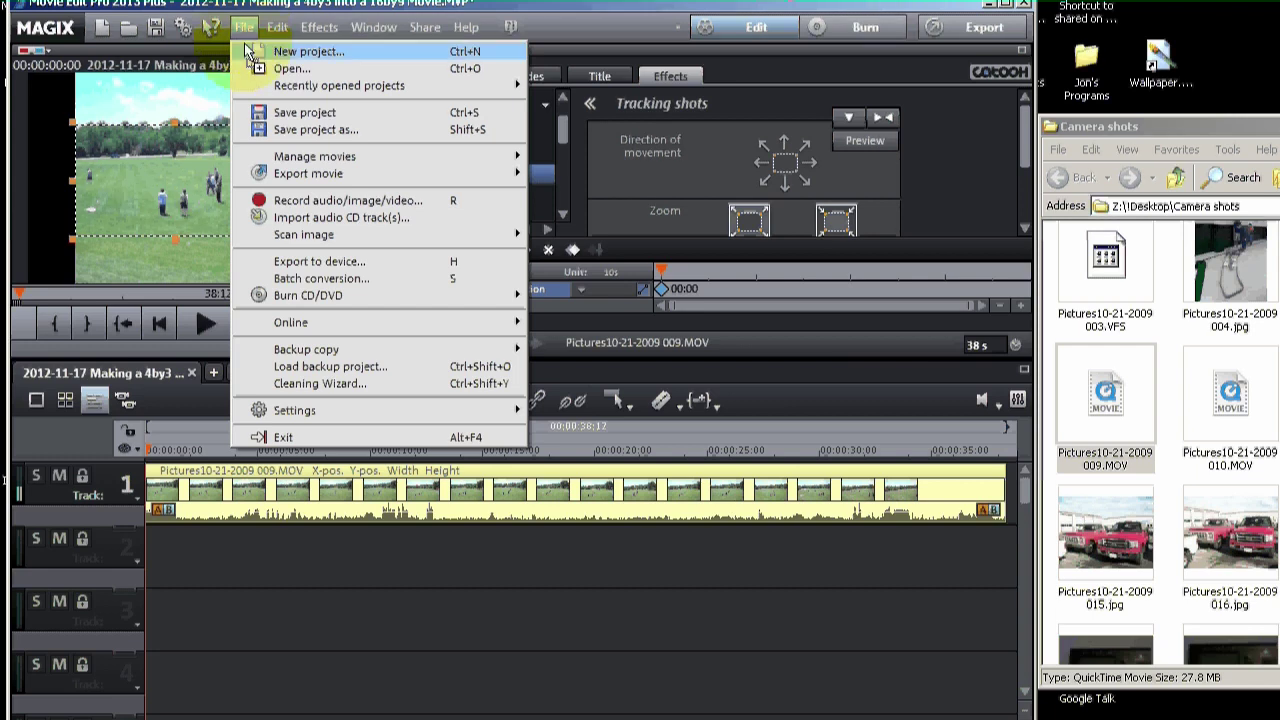
{"action": "mouse_move", "coordinate": [293, 177]}
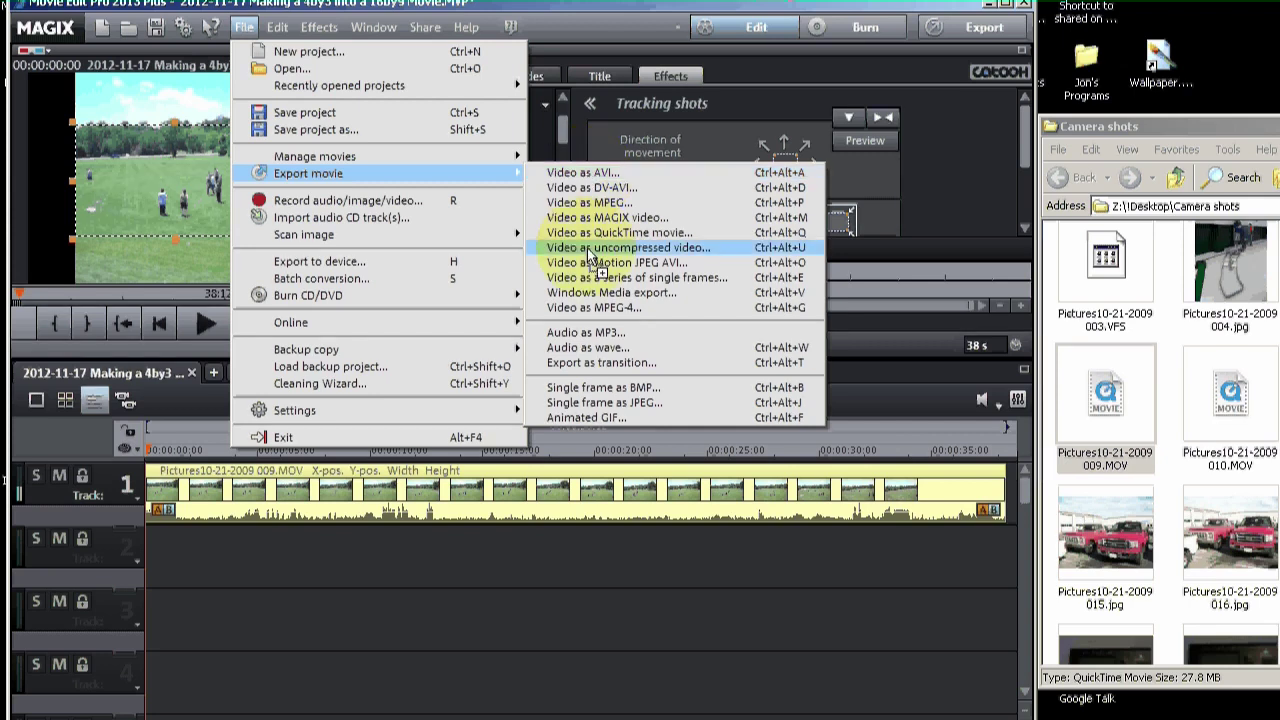
{"action": "left_click", "coordinate": [600, 306]}
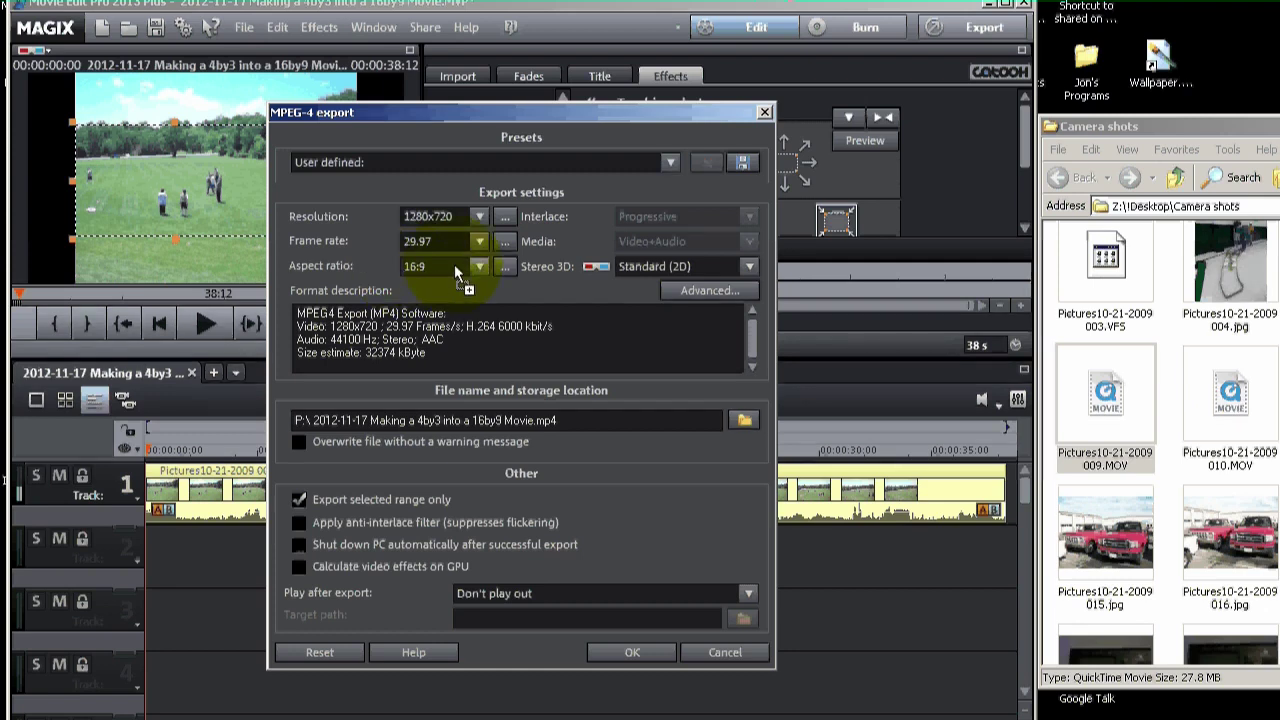
{"action": "left_click", "coordinate": [748, 266]}
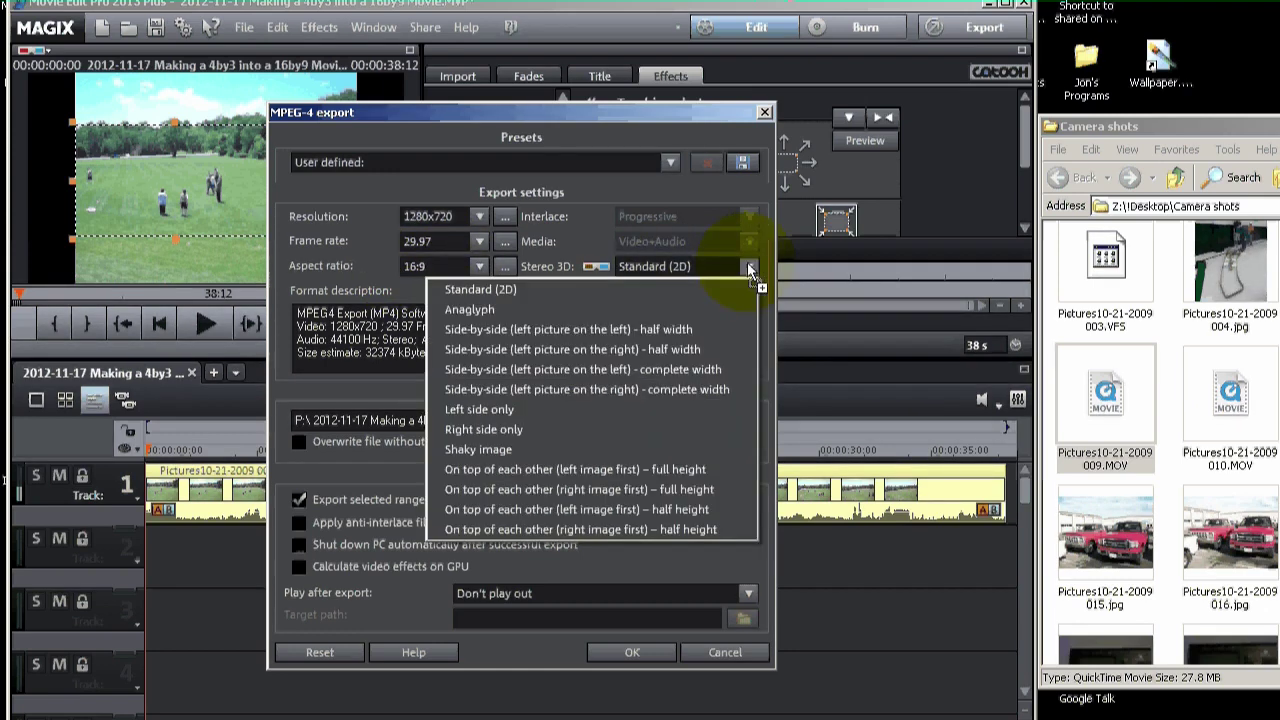
{"action": "left_click", "coordinate": [522, 287]}
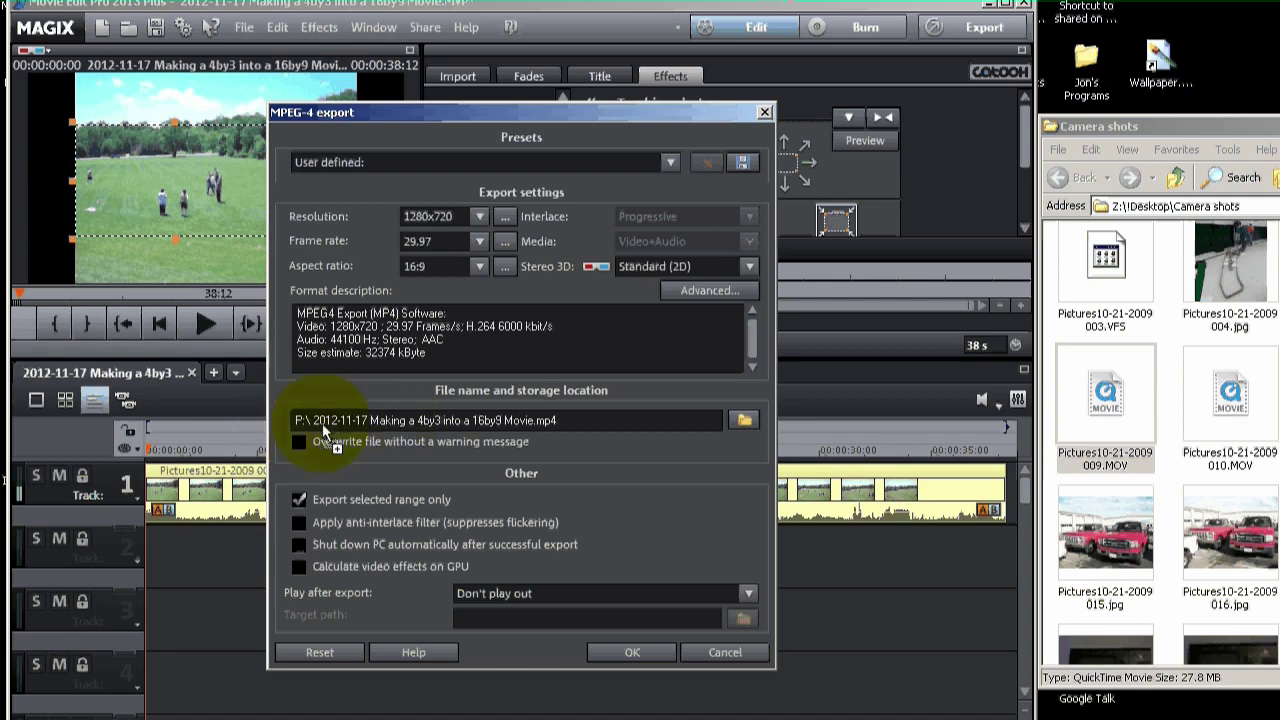
- Export the movie to drive P: under the file name 2012-11-17 Making a 4by3 into a 16by9 Movie.mp4
{"action": "left_click", "coordinate": [296, 419]}
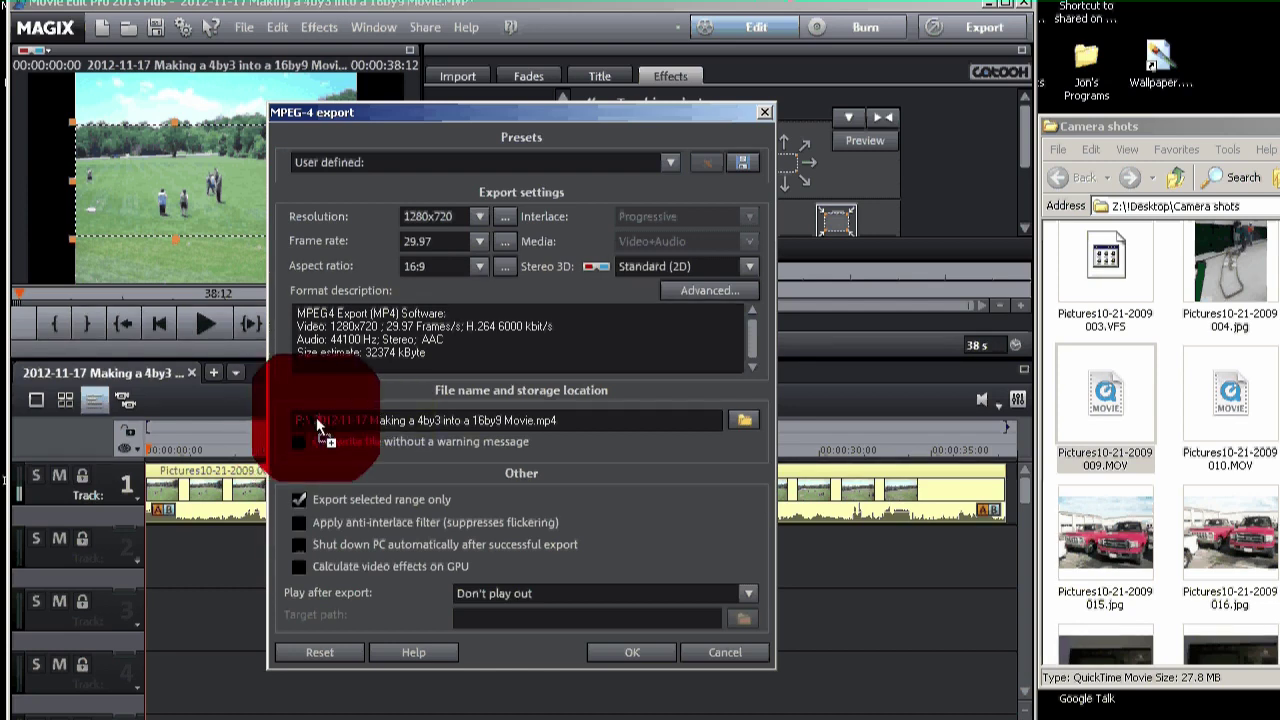
{"action": "key", "text": "ctrl+shift+Right"}
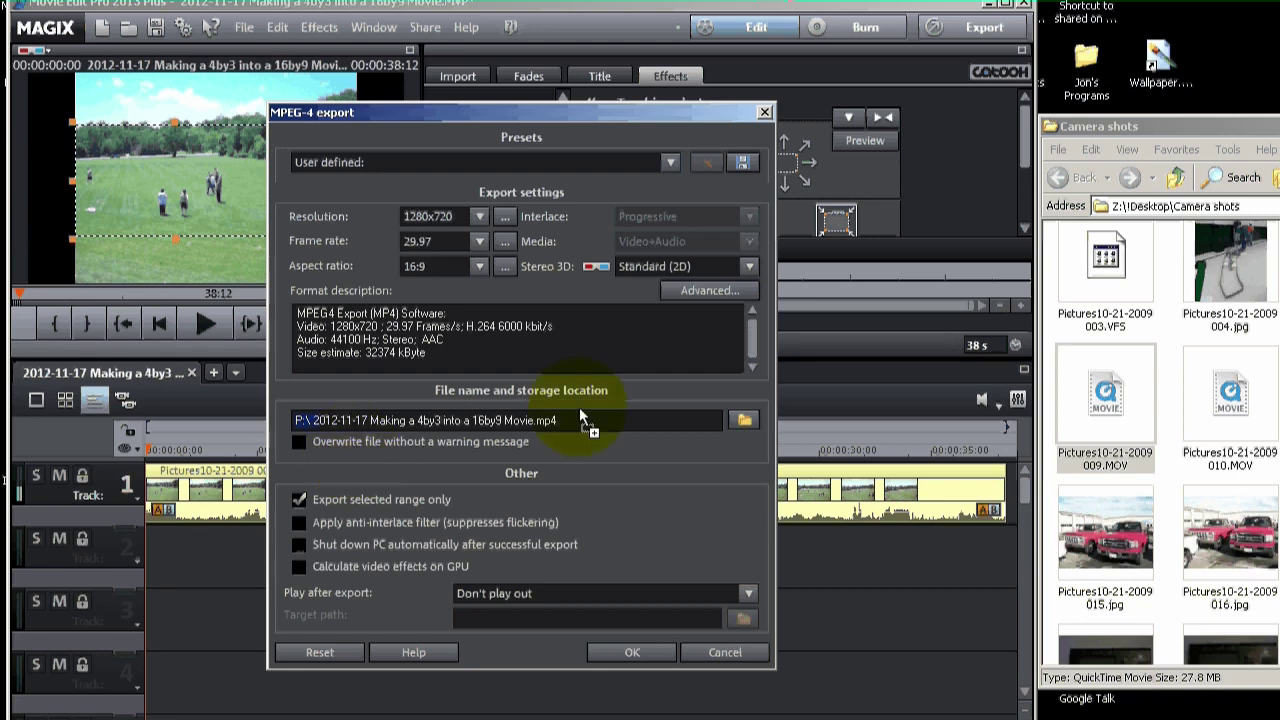
{"action": "left_click_drag", "start_coordinate": [576, 417], "coordinate": [318, 415]}
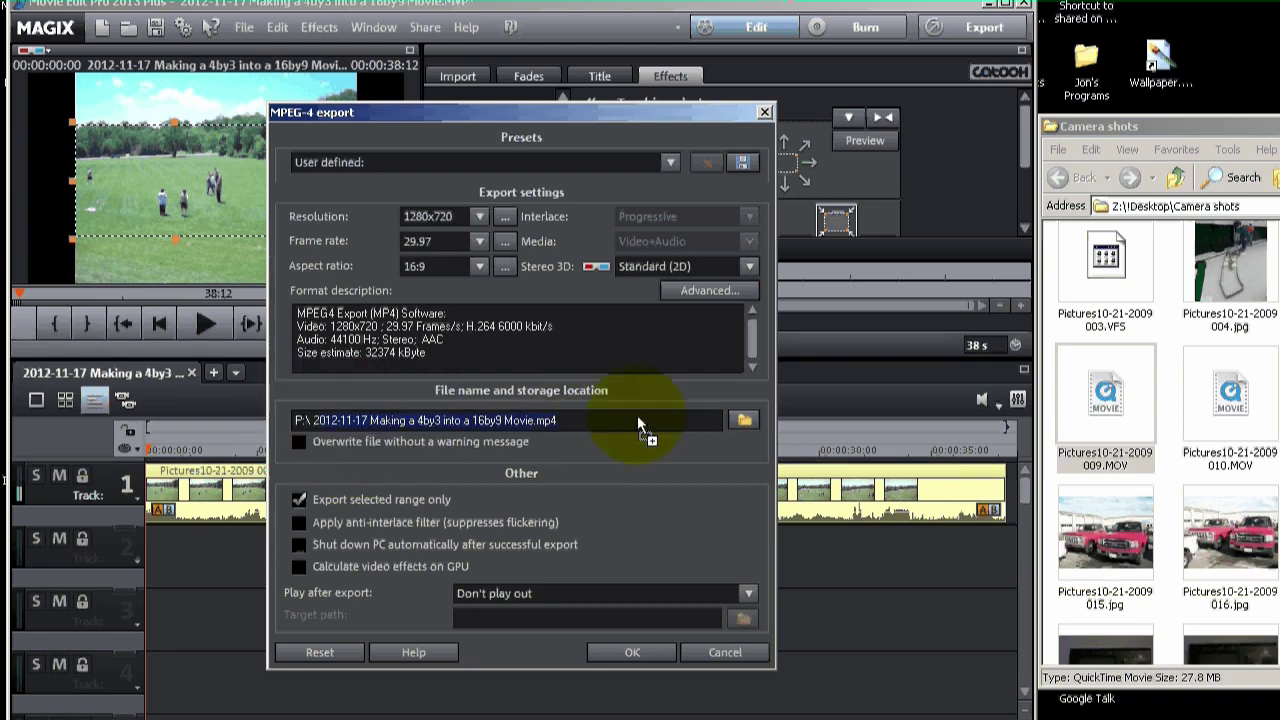
{"action": "left_click", "coordinate": [632, 653]}
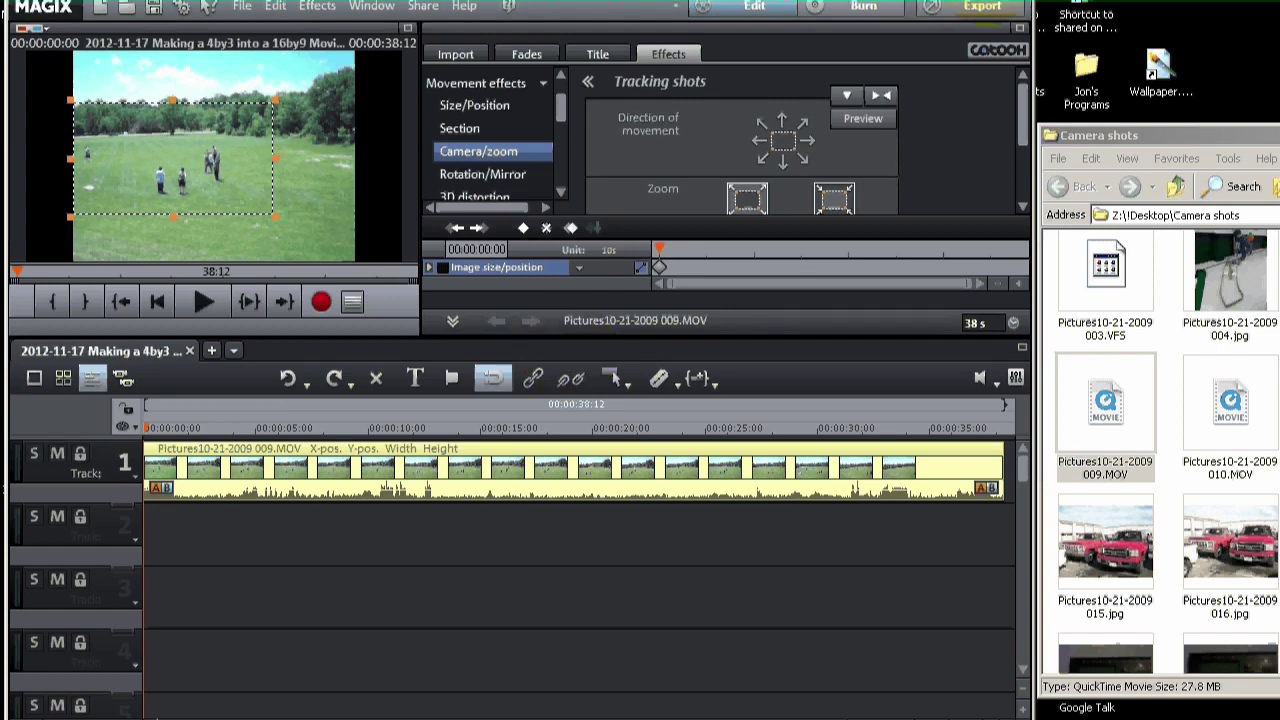
- Switch to the P: drive folder to locate the exported MP4, and review the movie in the media player
{"action": "left_click", "coordinate": [1000, 6]}
{"action": "double_click", "coordinate": [570, 352]}
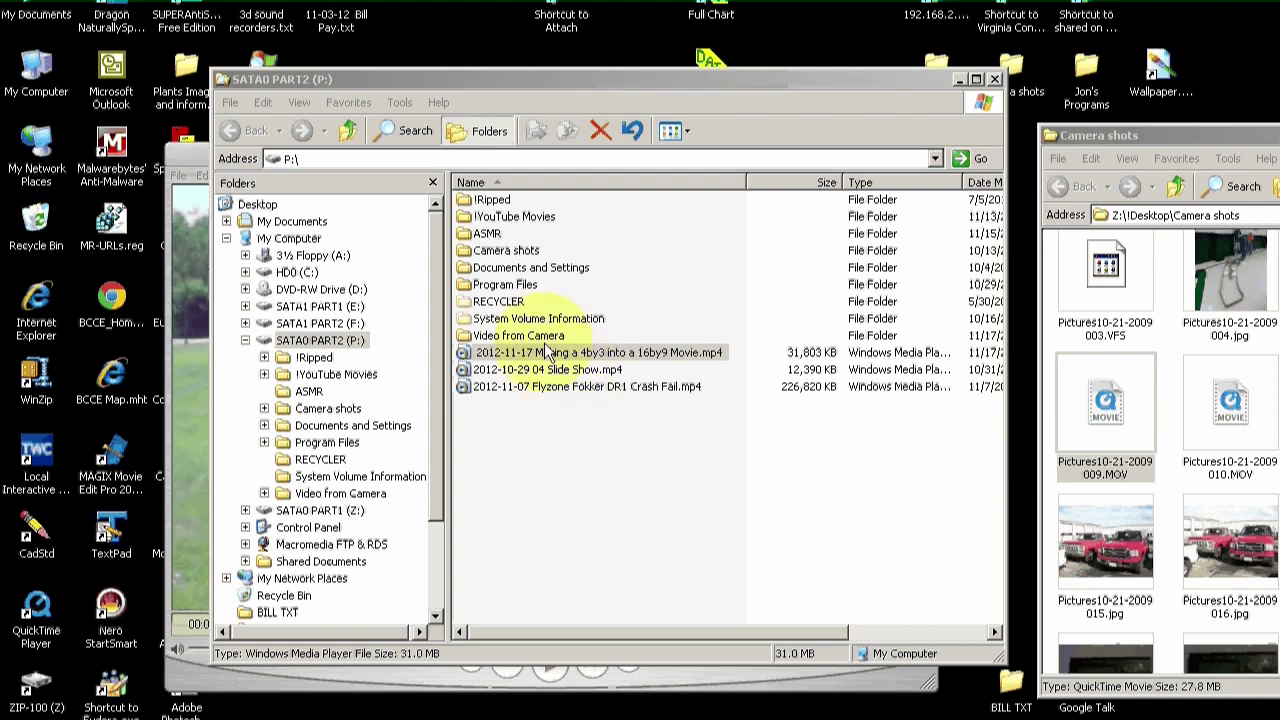
{"action": "left_click_drag", "start_coordinate": [563, 89], "coordinate": [511, 142]}
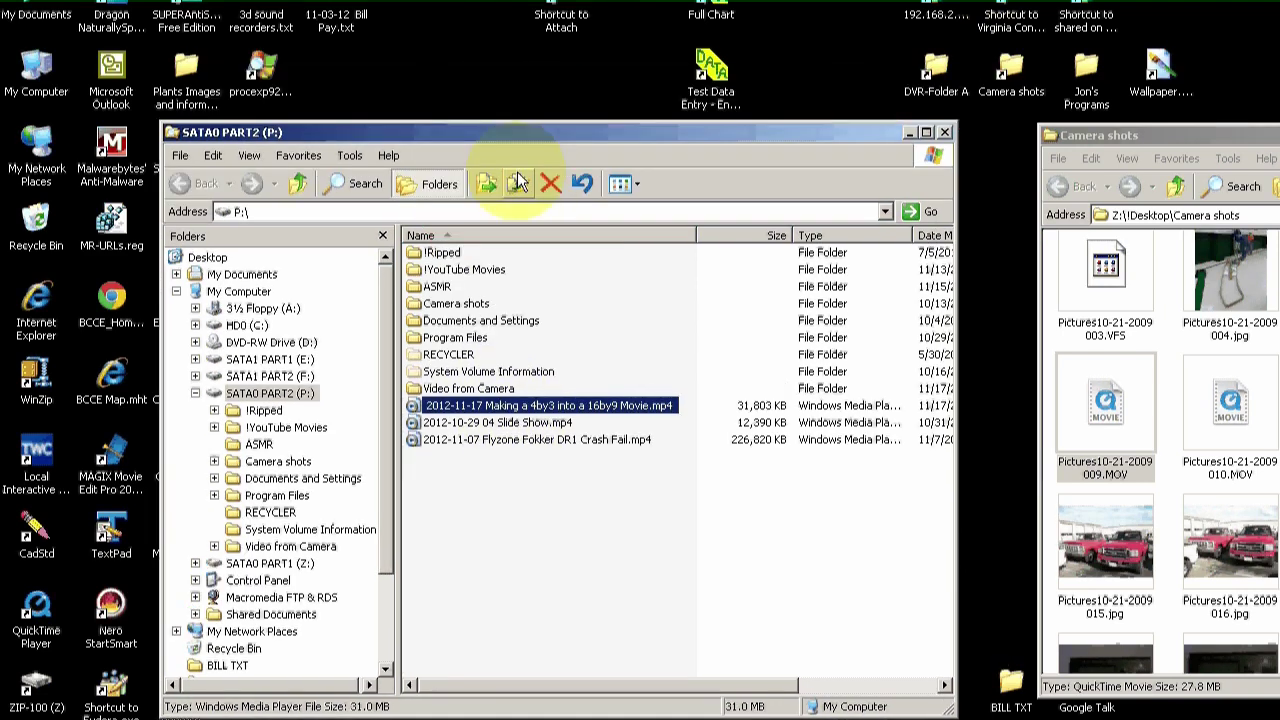
{"action": "left_click", "coordinate": [585, 405]}
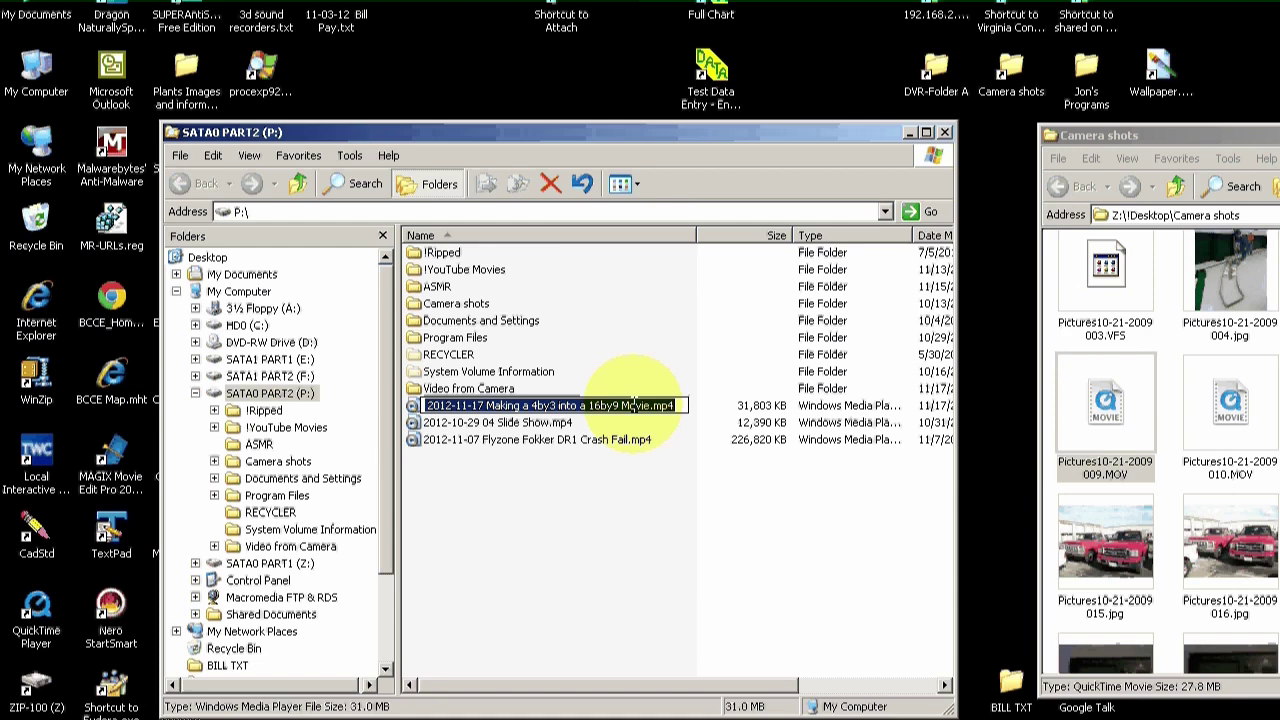
{"action": "left_click", "coordinate": [587, 380]}
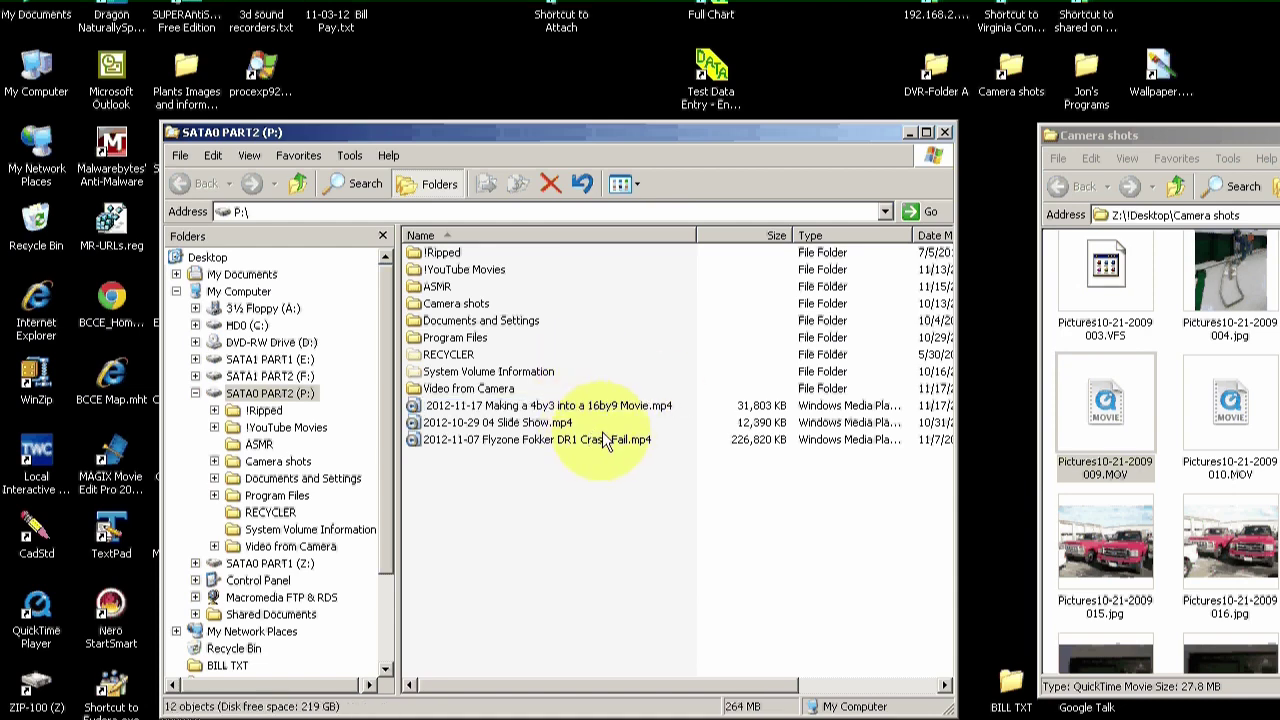
{"action": "left_click", "coordinate": [910, 134]}
{"action": "left_click", "coordinate": [551, 664]}
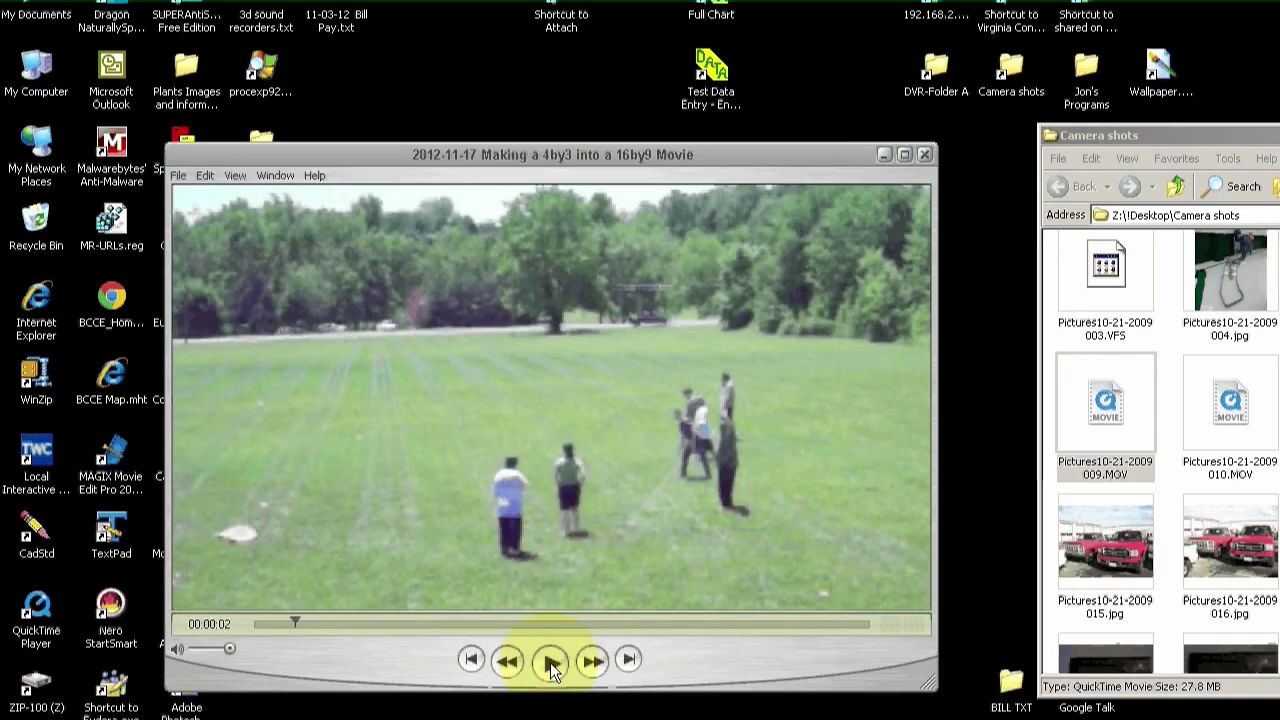